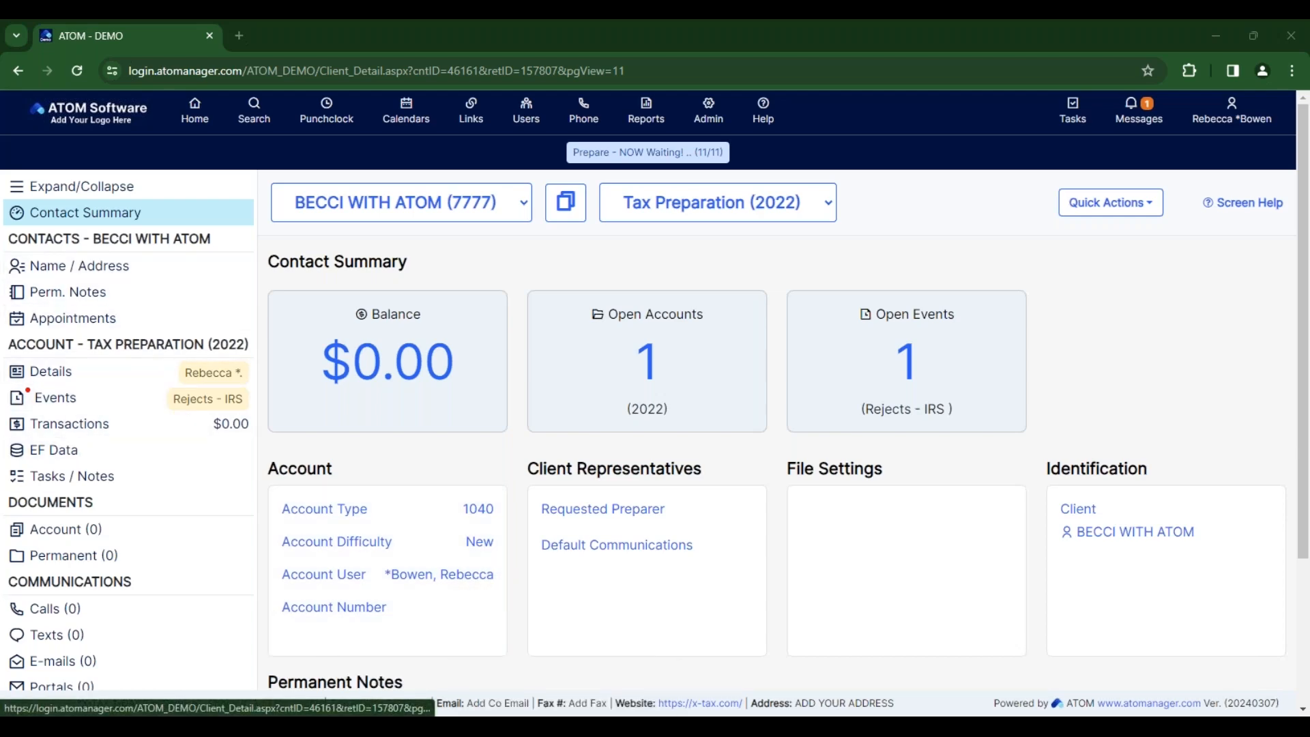
- Start a new entry under Linked Clients, filter by the shared last name, and choose the matching client to link to
scroll(58, 607, "down", 3)
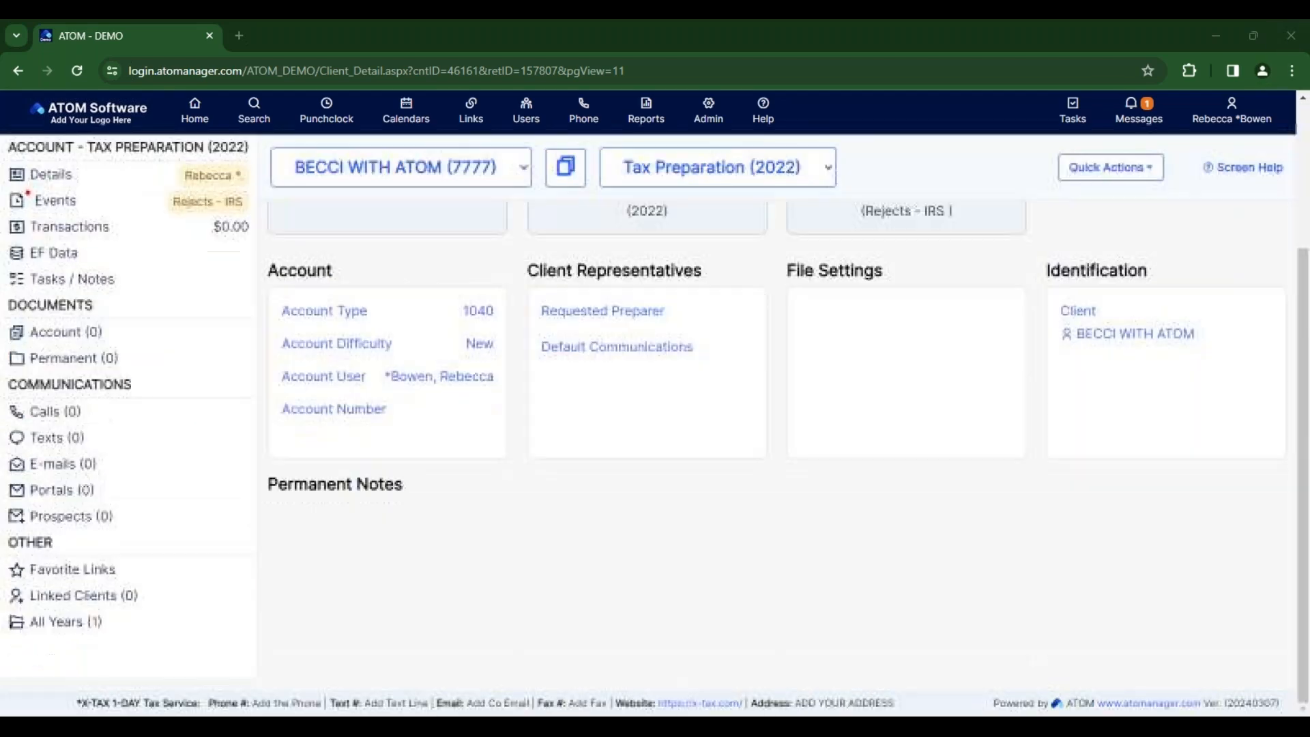
left_click(57, 607)
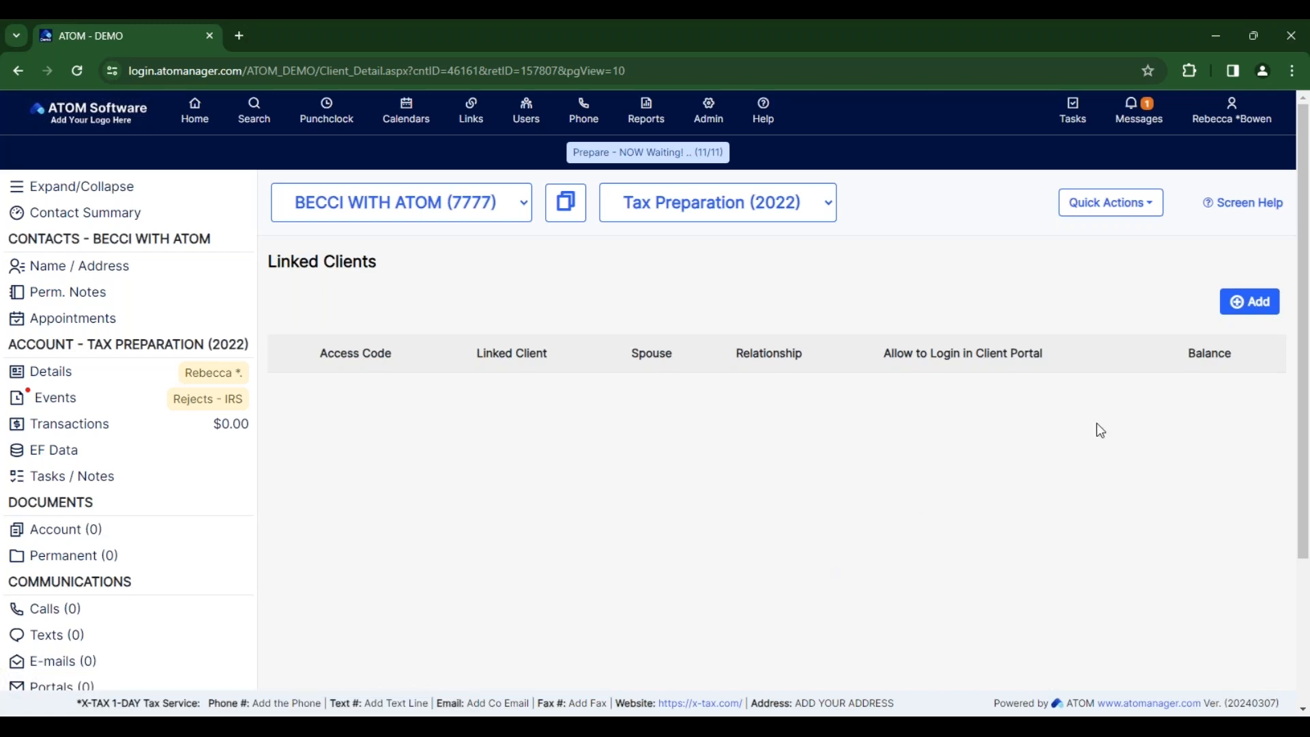
left_click(1242, 309)
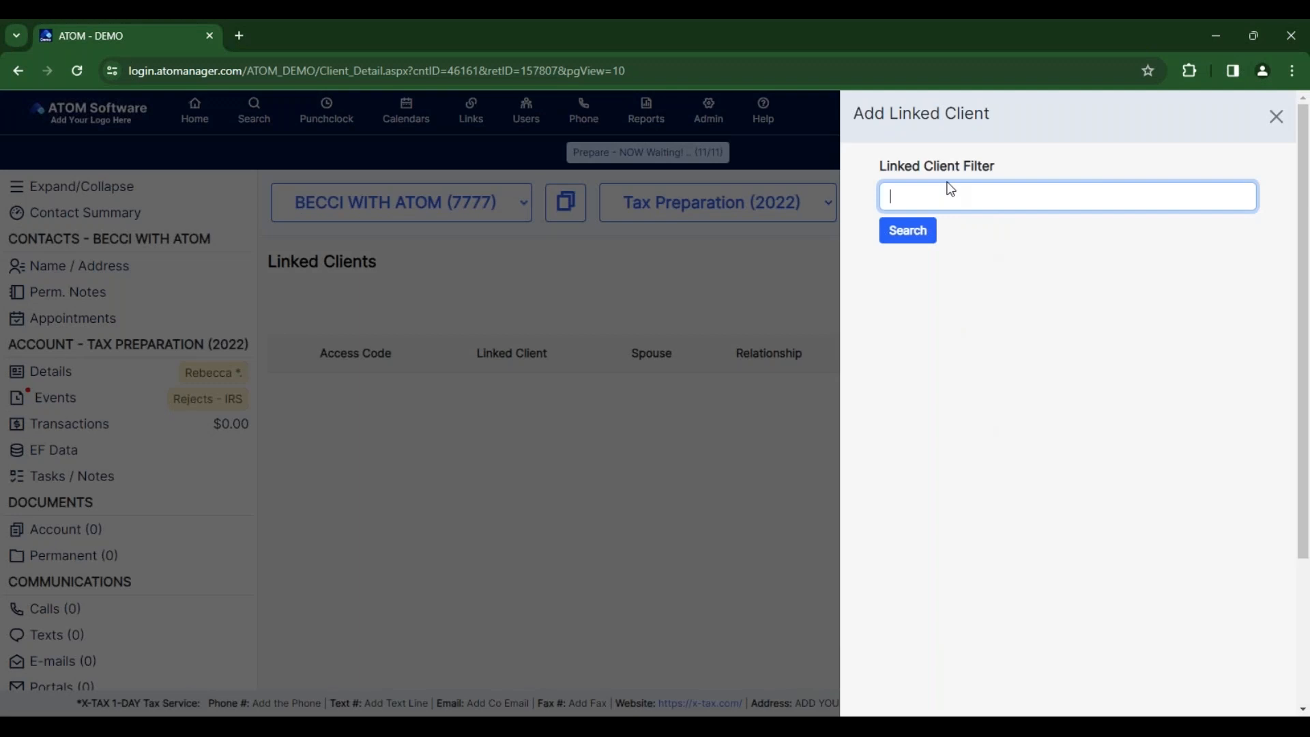
type("with atom")
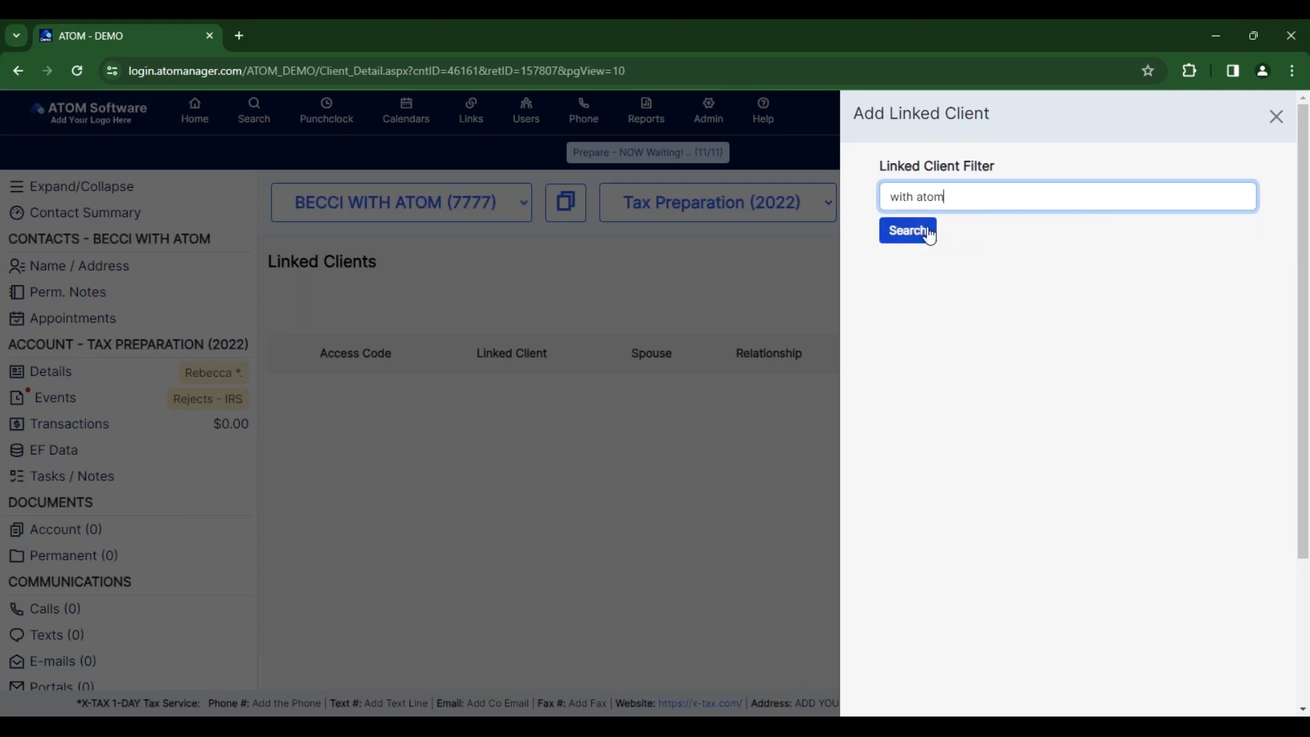
left_click(905, 236)
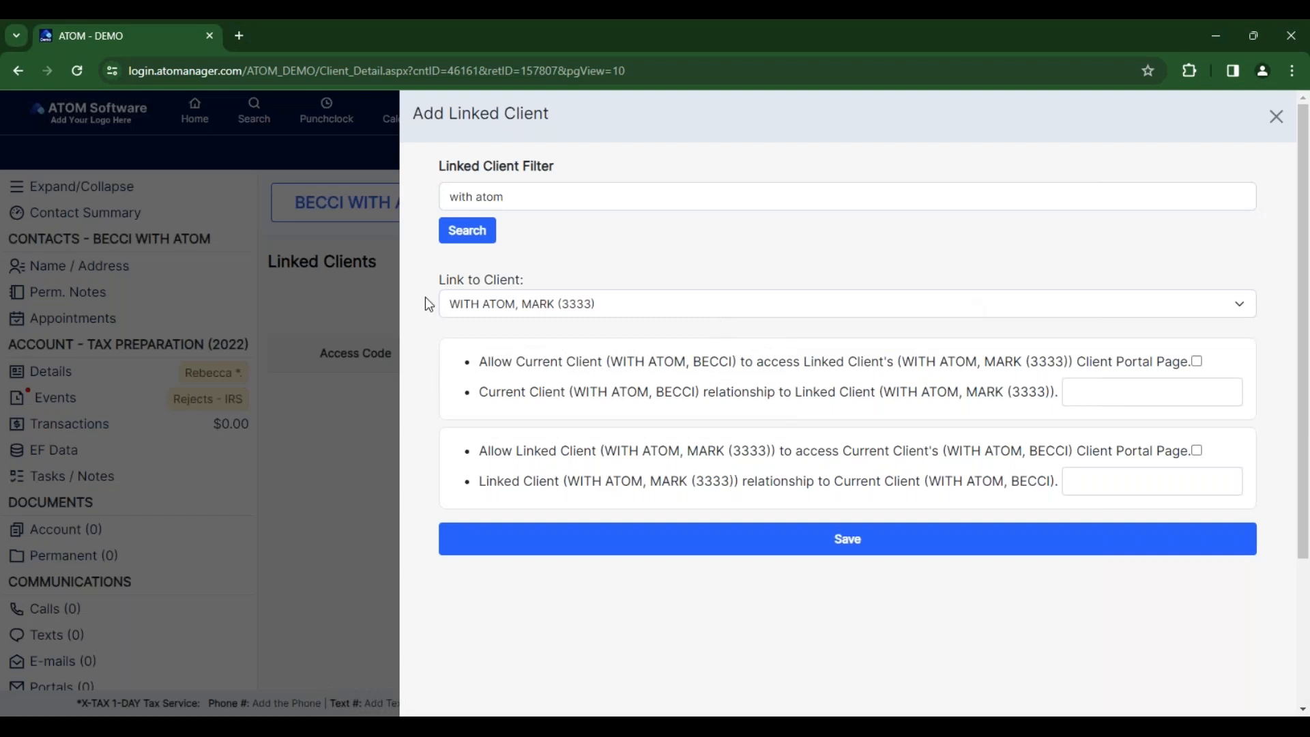
left_click(541, 307)
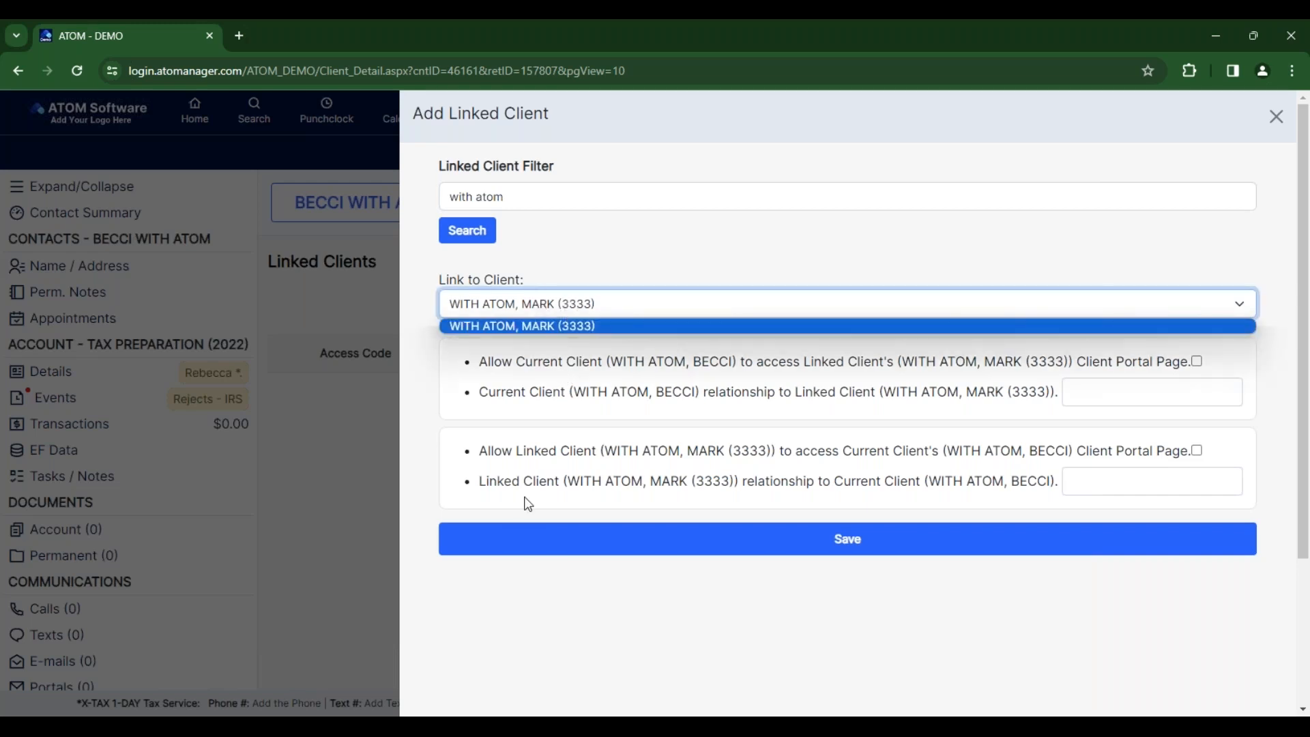
left_click(666, 307)
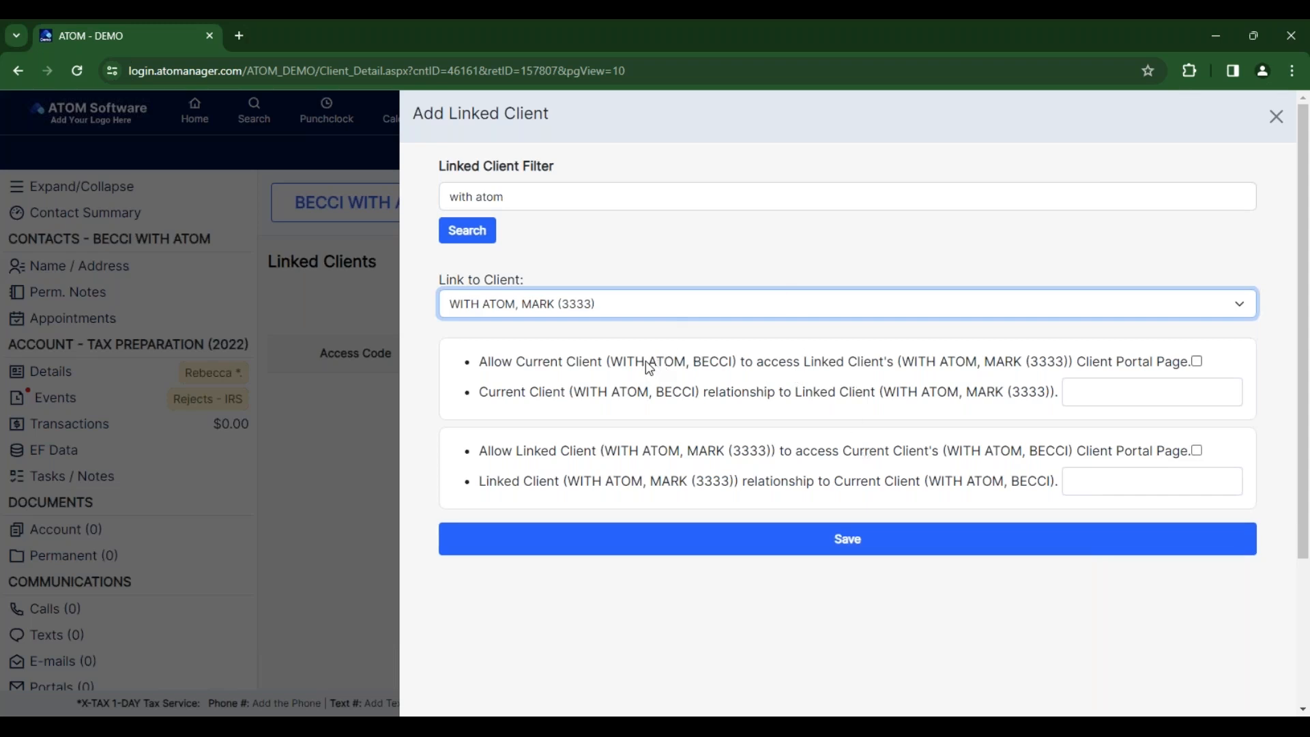
- Allow the current client to access the linked client's Client Portal page, and enter "employee" as the current client's relationship
left_click_drag(649, 362, 734, 361)
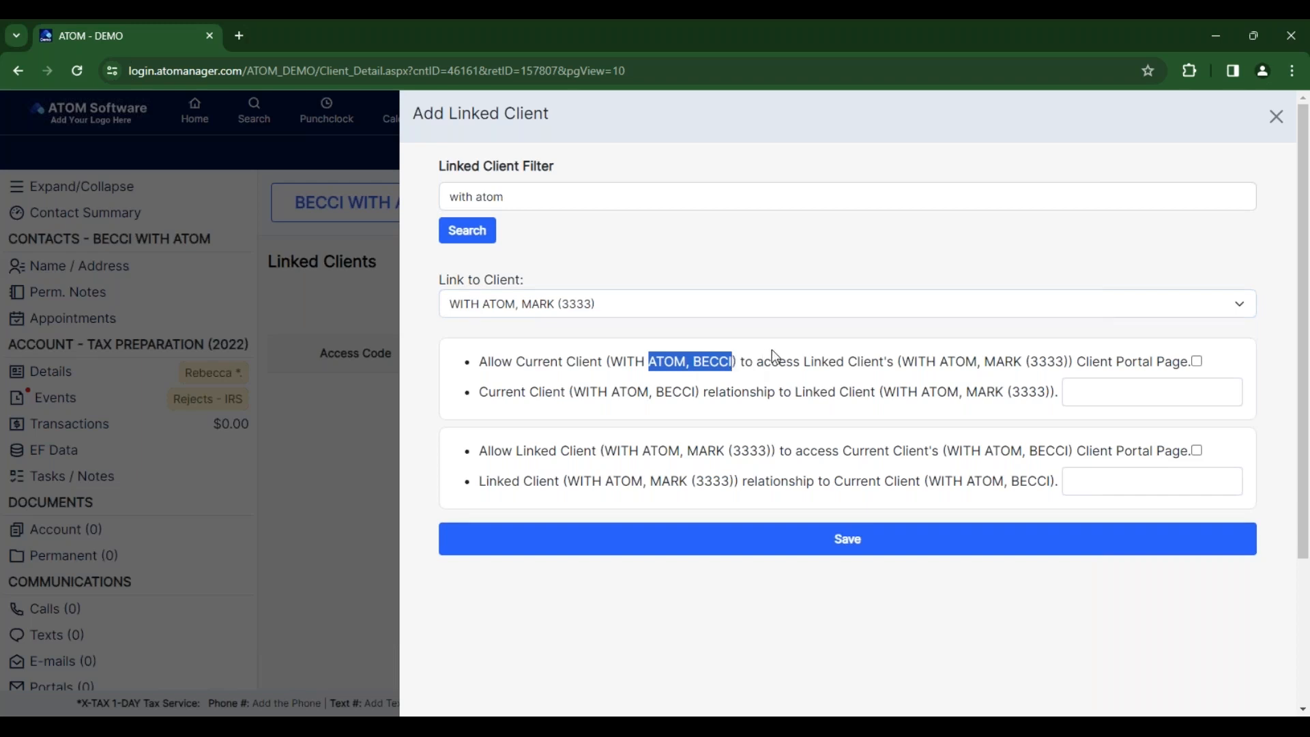
left_click_drag(941, 362, 1028, 375)
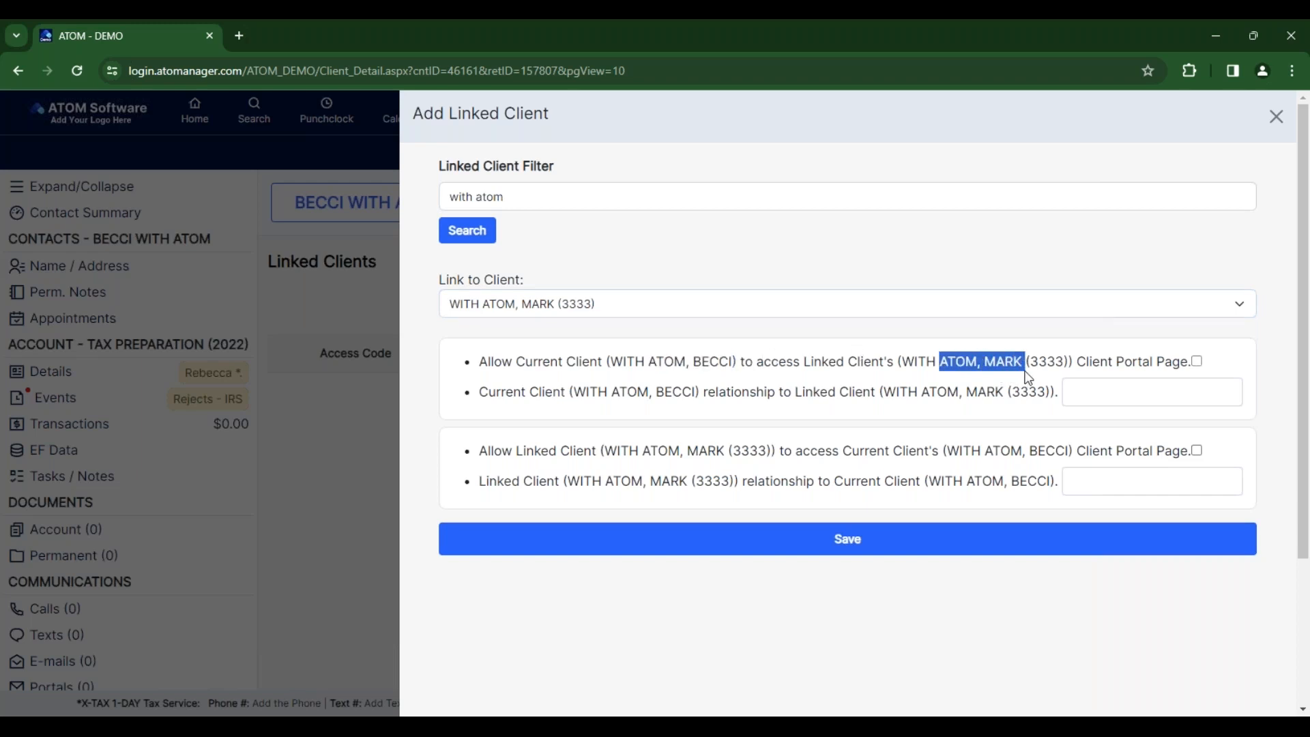
left_click(1196, 360)
left_click_drag(607, 392, 663, 394)
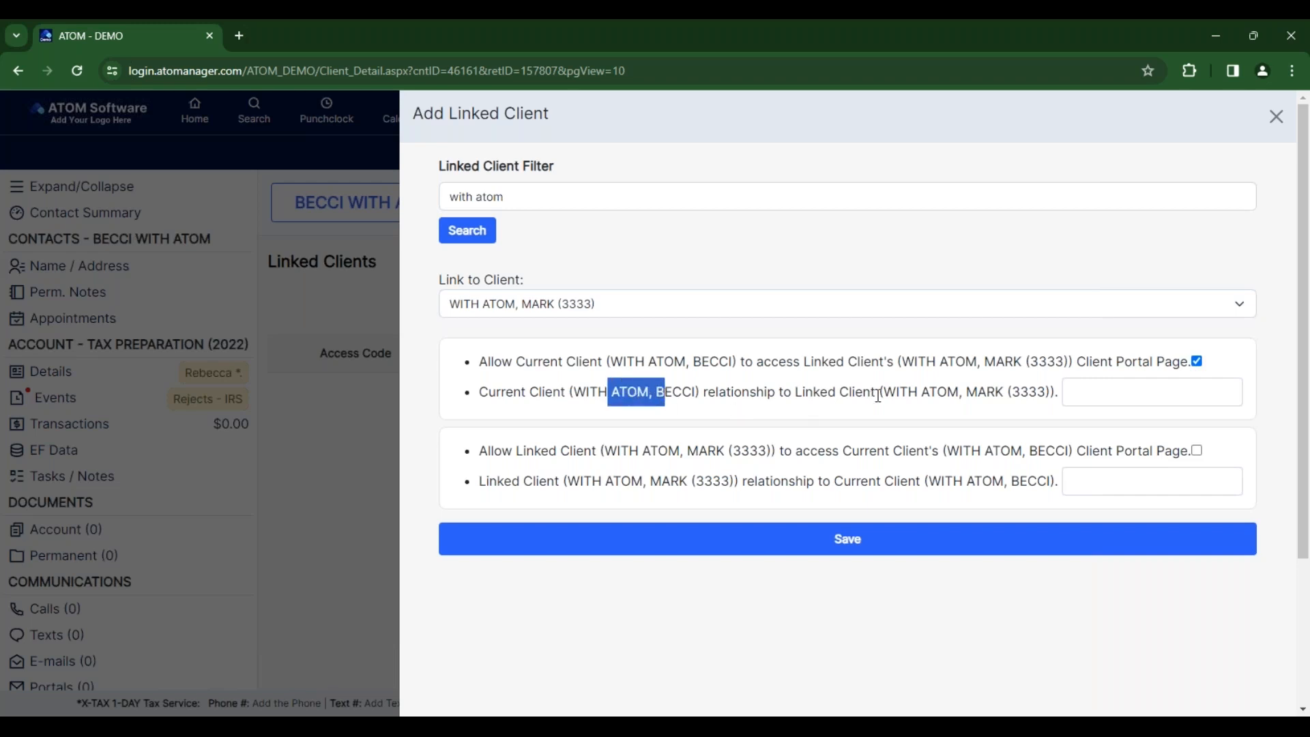
left_click_drag(896, 392, 1002, 410)
left_click(1119, 400)
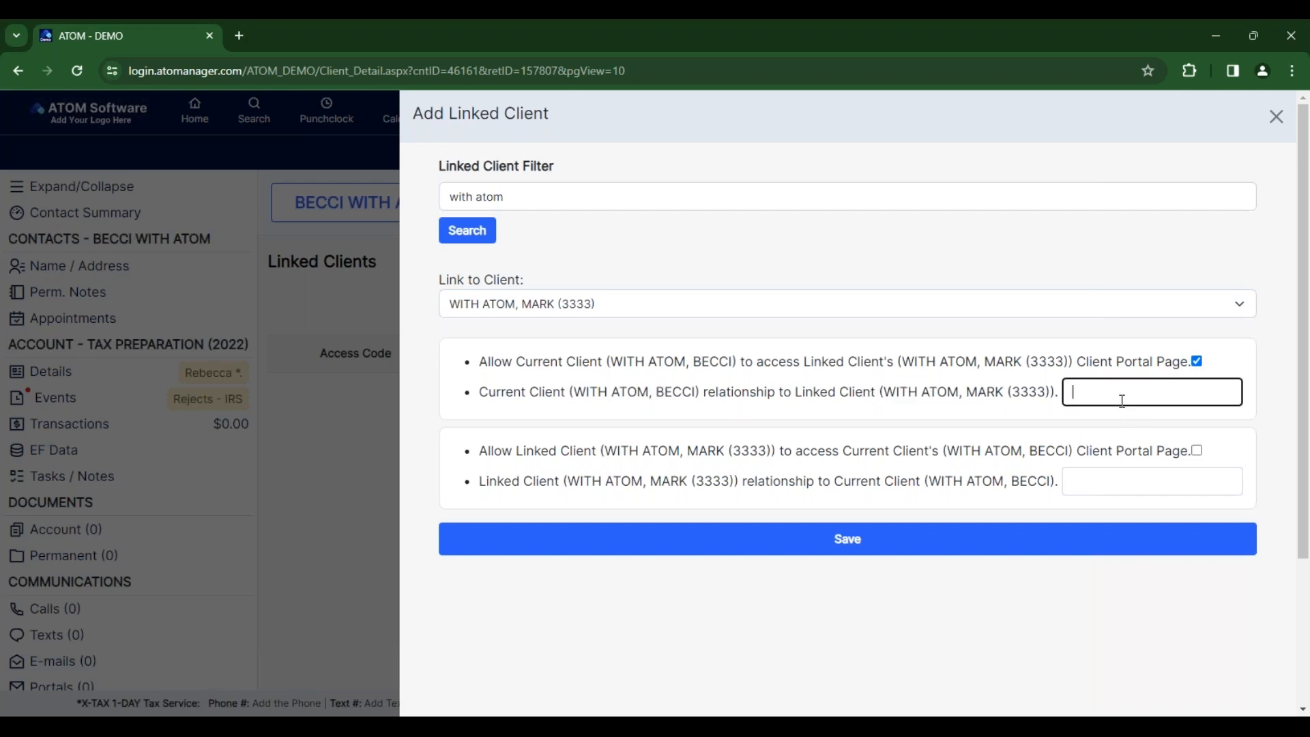
type("employee")
- Save the client link with the linked client's reverse portal access unchecked and its relationship left blank
left_click_drag(688, 451, 732, 456)
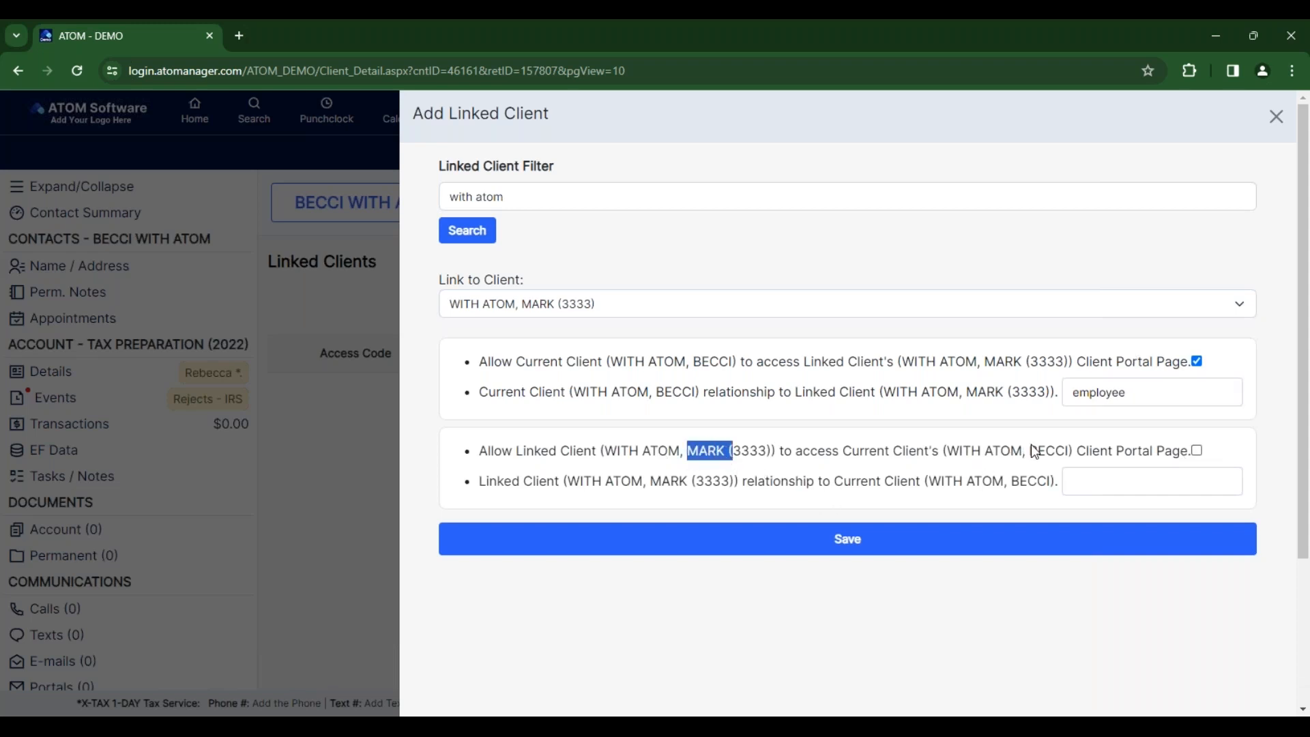
left_click_drag(1030, 451, 1072, 454)
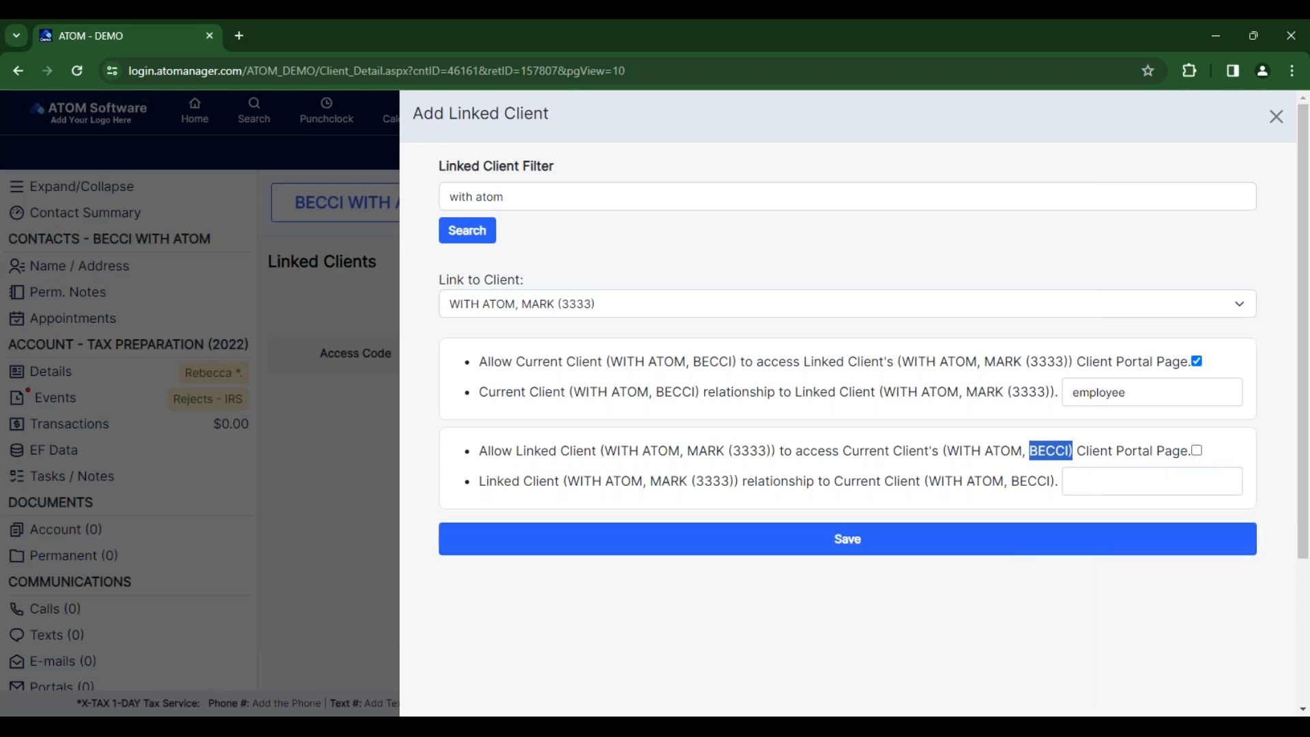
left_click_drag(651, 482, 687, 486)
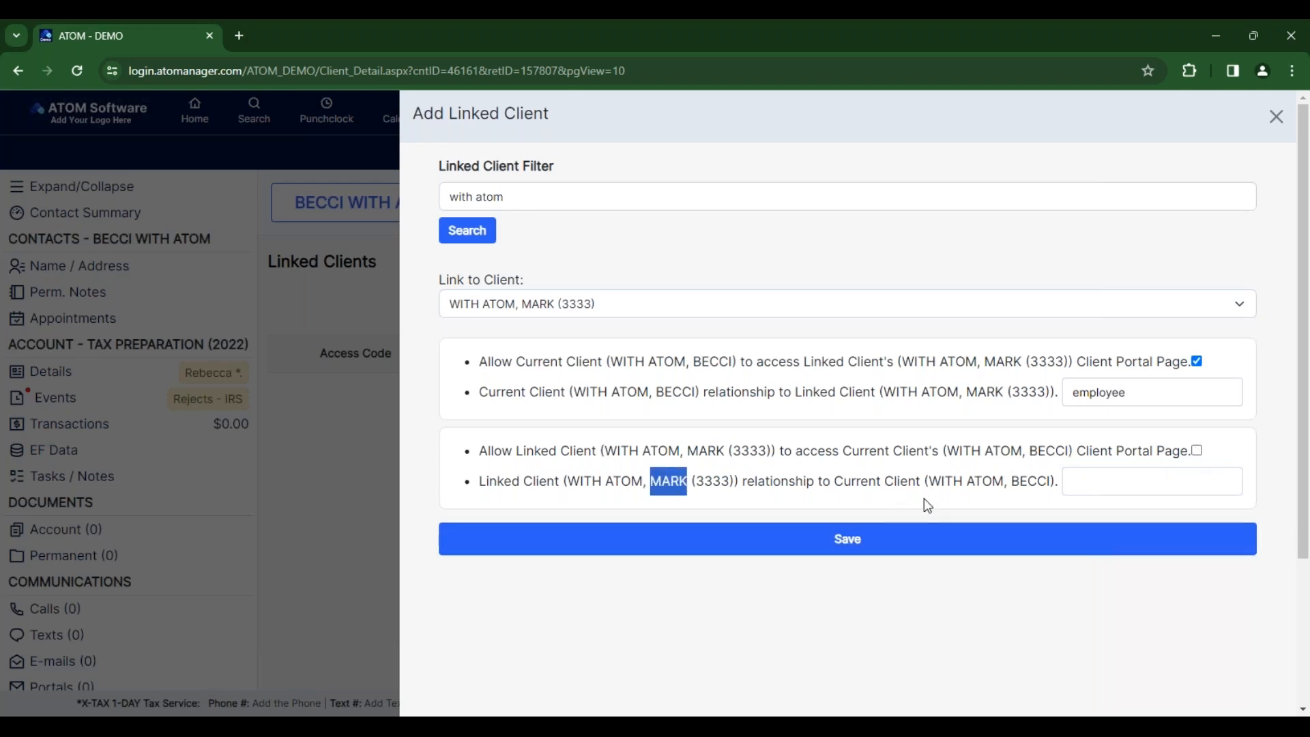
left_click_drag(1023, 482, 1080, 482)
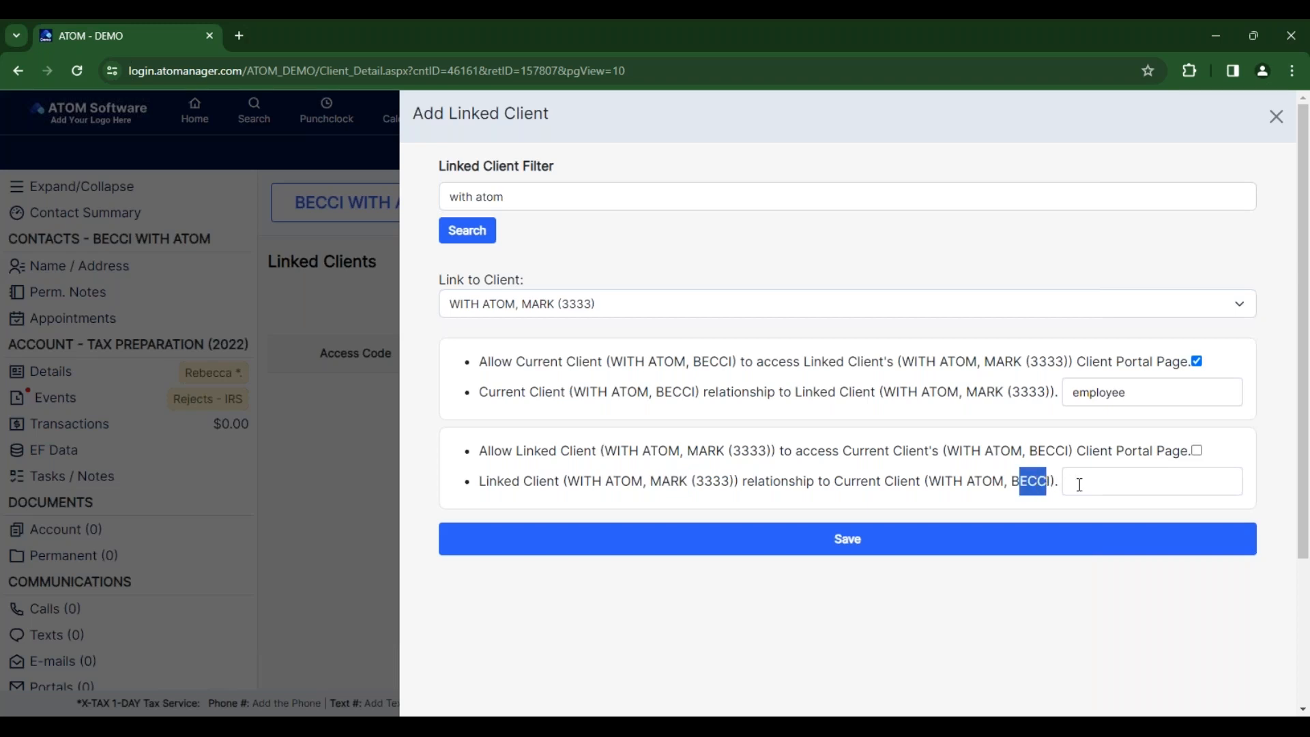
left_click(1086, 484)
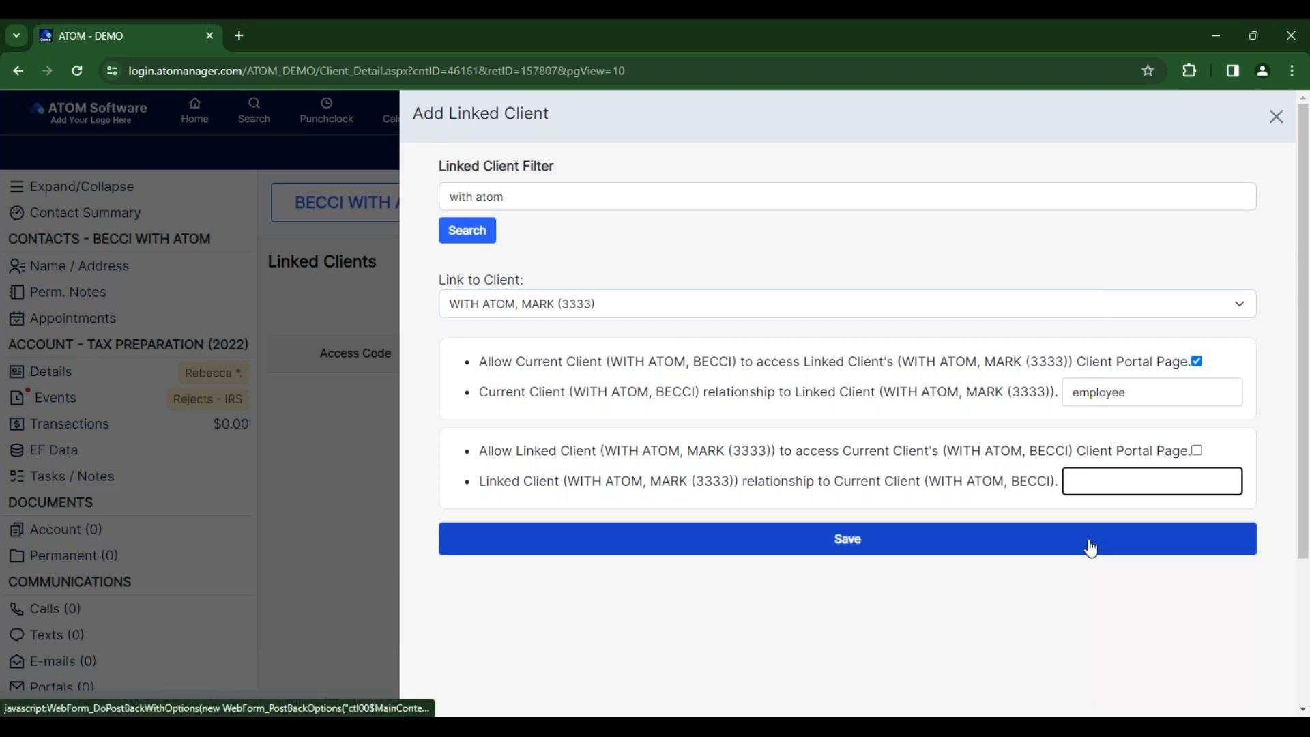
left_click(845, 550)
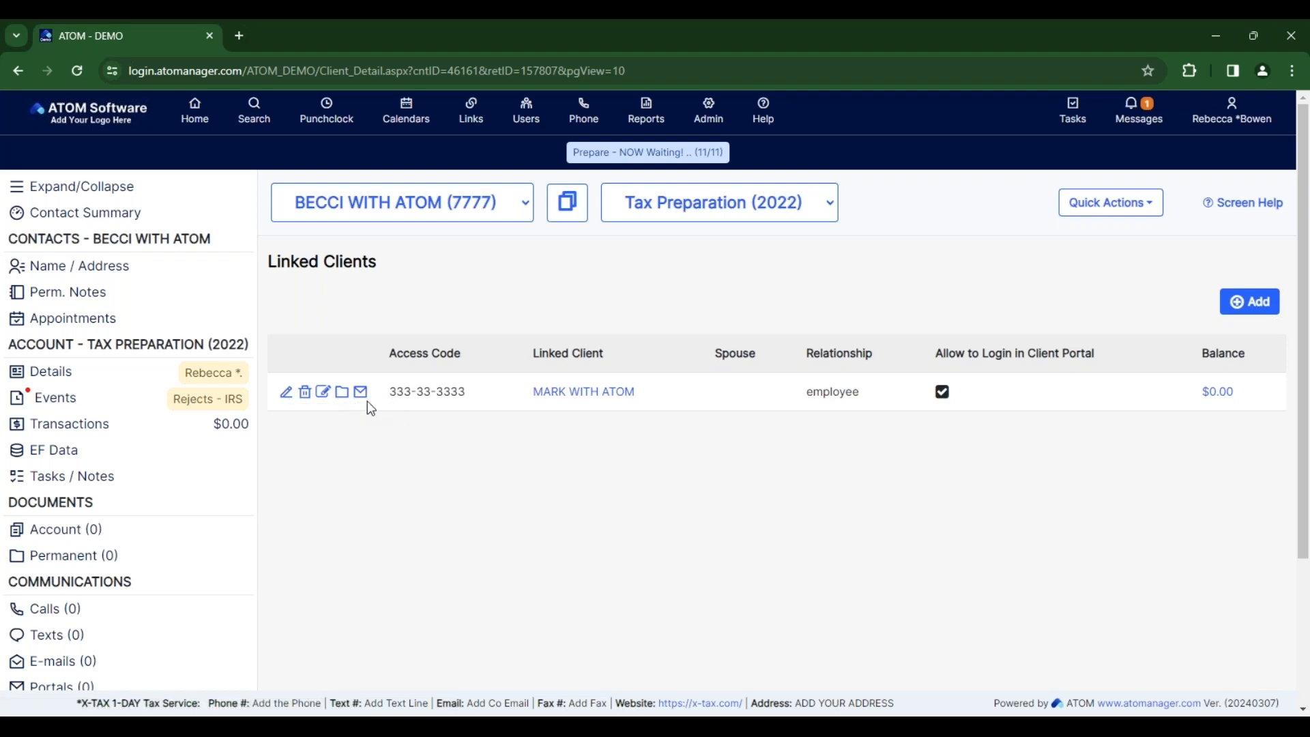
- Open the linked client's row for editing, review its relationship and portal login permission, and save the row with the same settings
left_click(286, 395)
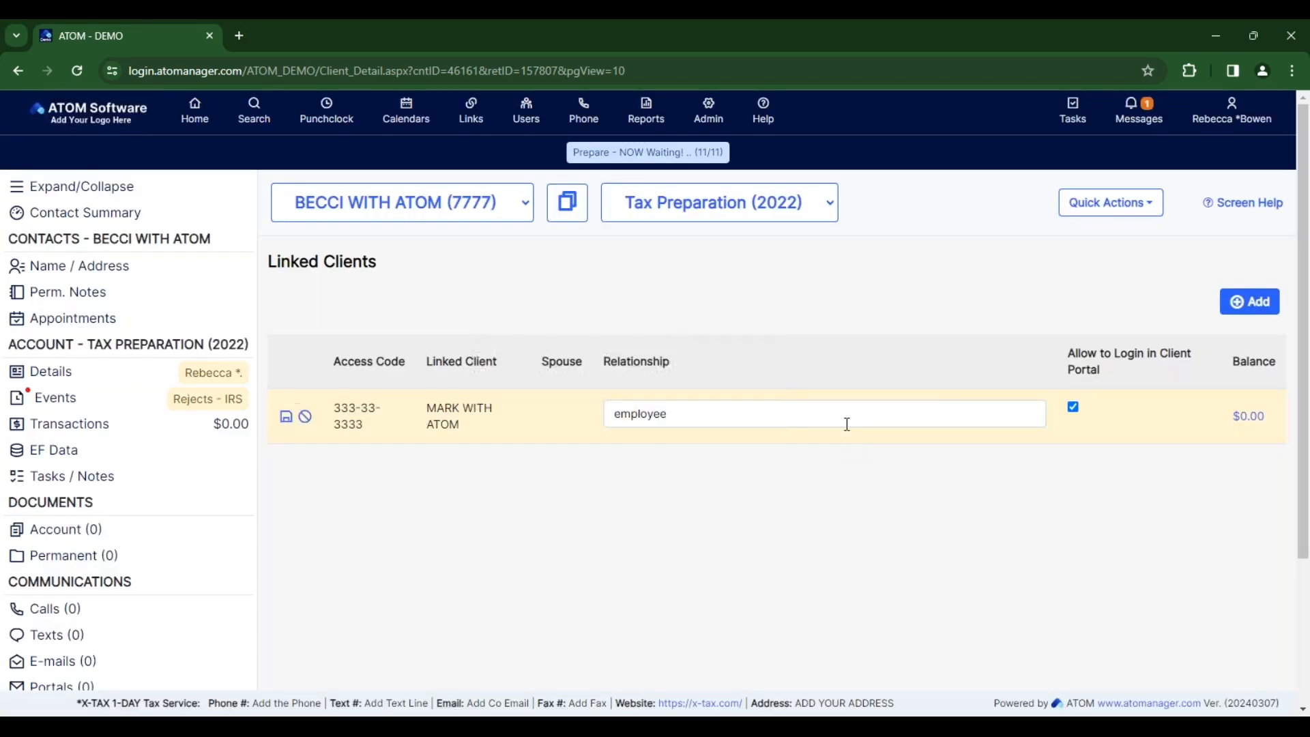
left_click(757, 423)
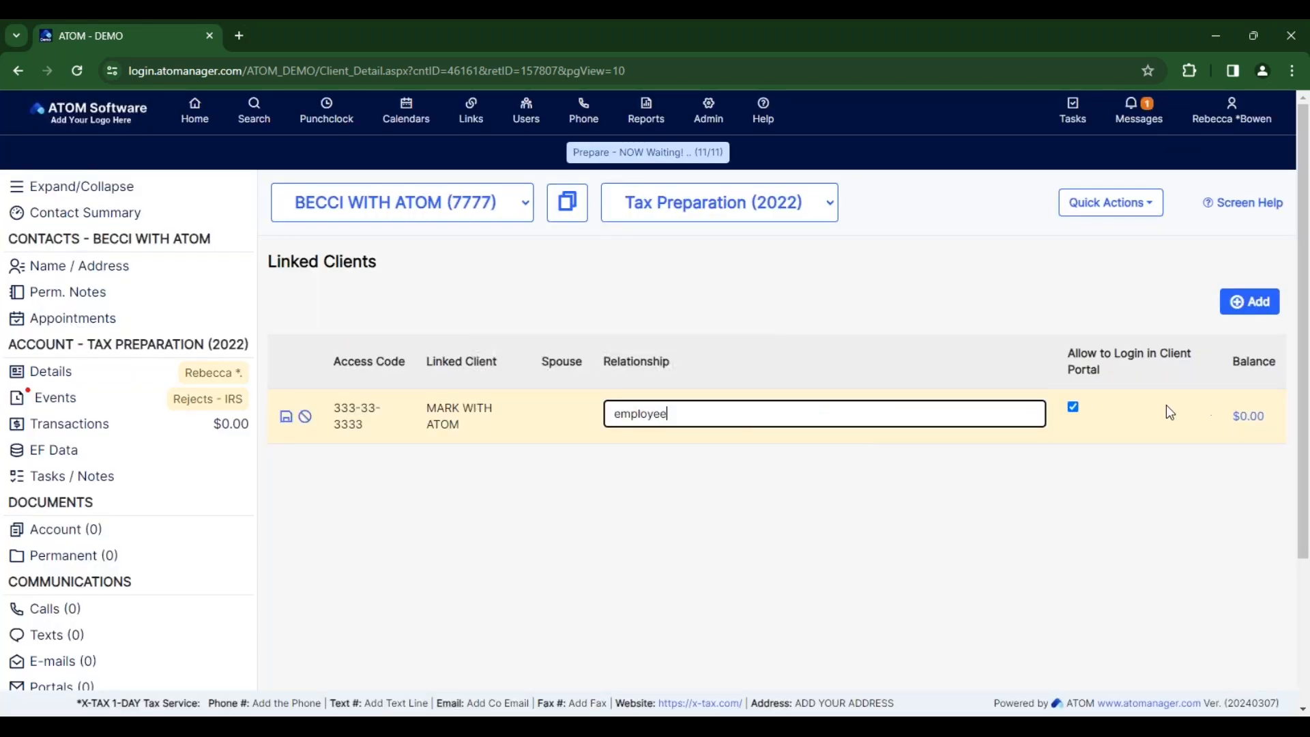
left_click(1074, 408)
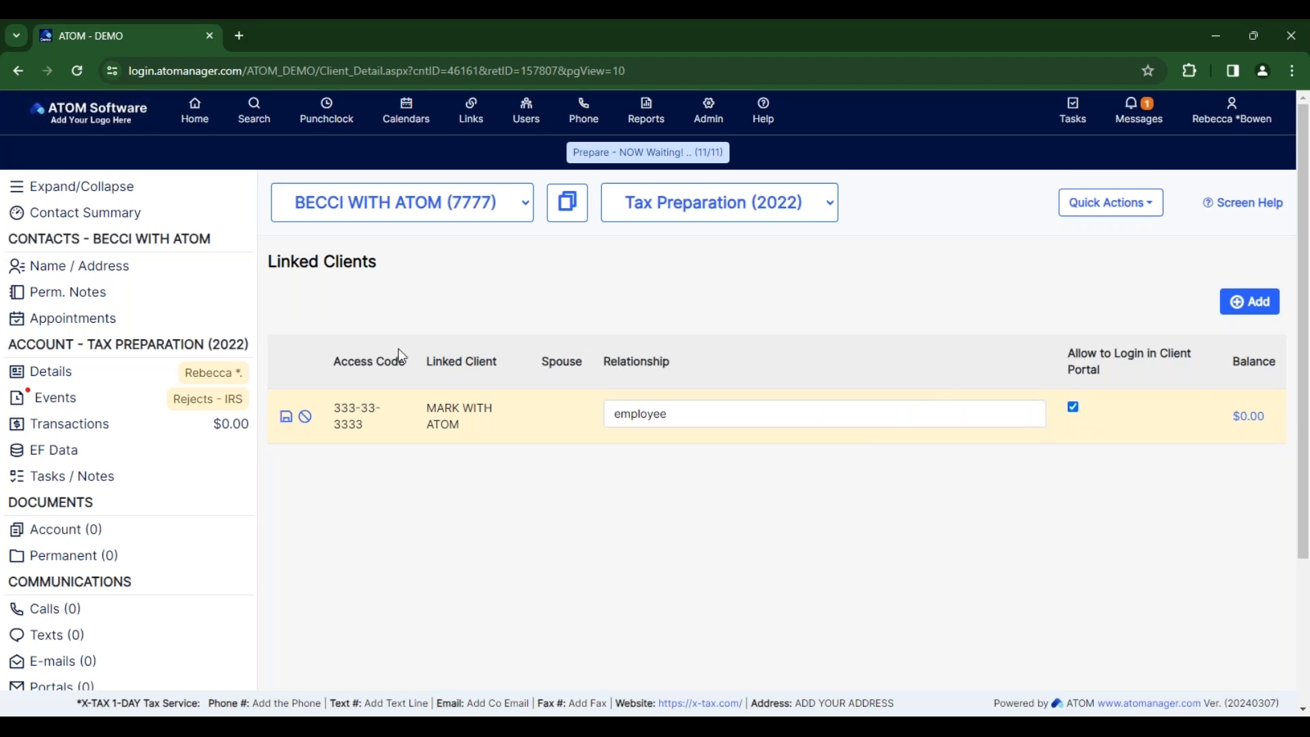
left_click(286, 419)
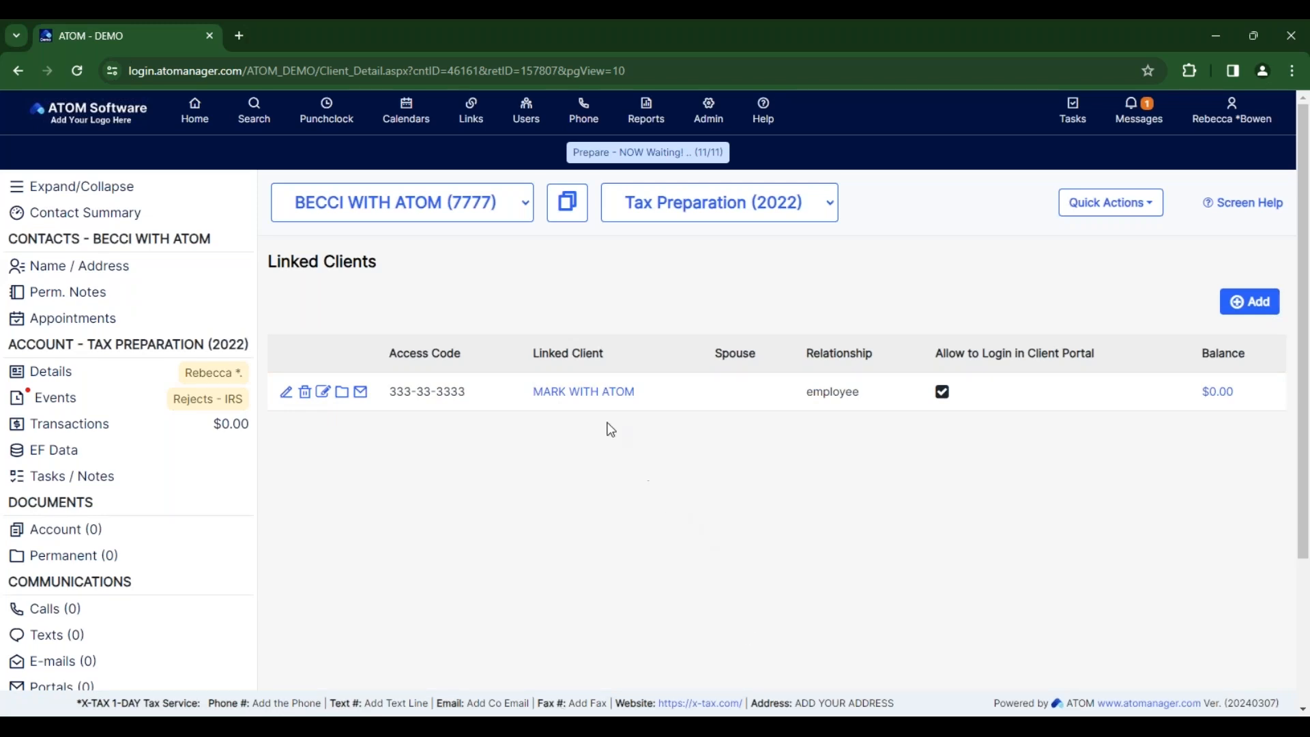
- Open the linked client's record in a new browser tab, review its own Linked Clients list, and close that tab
right_click(579, 399)
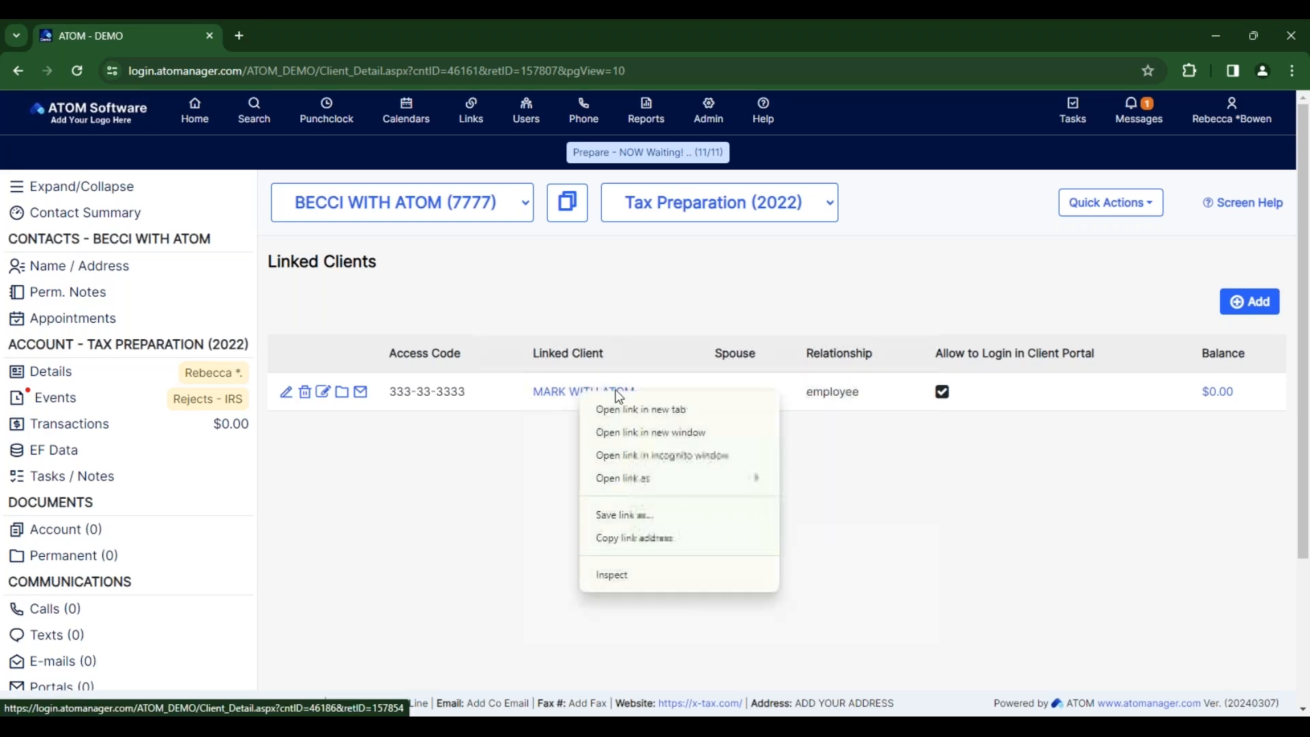
left_click(633, 408)
left_click(293, 30)
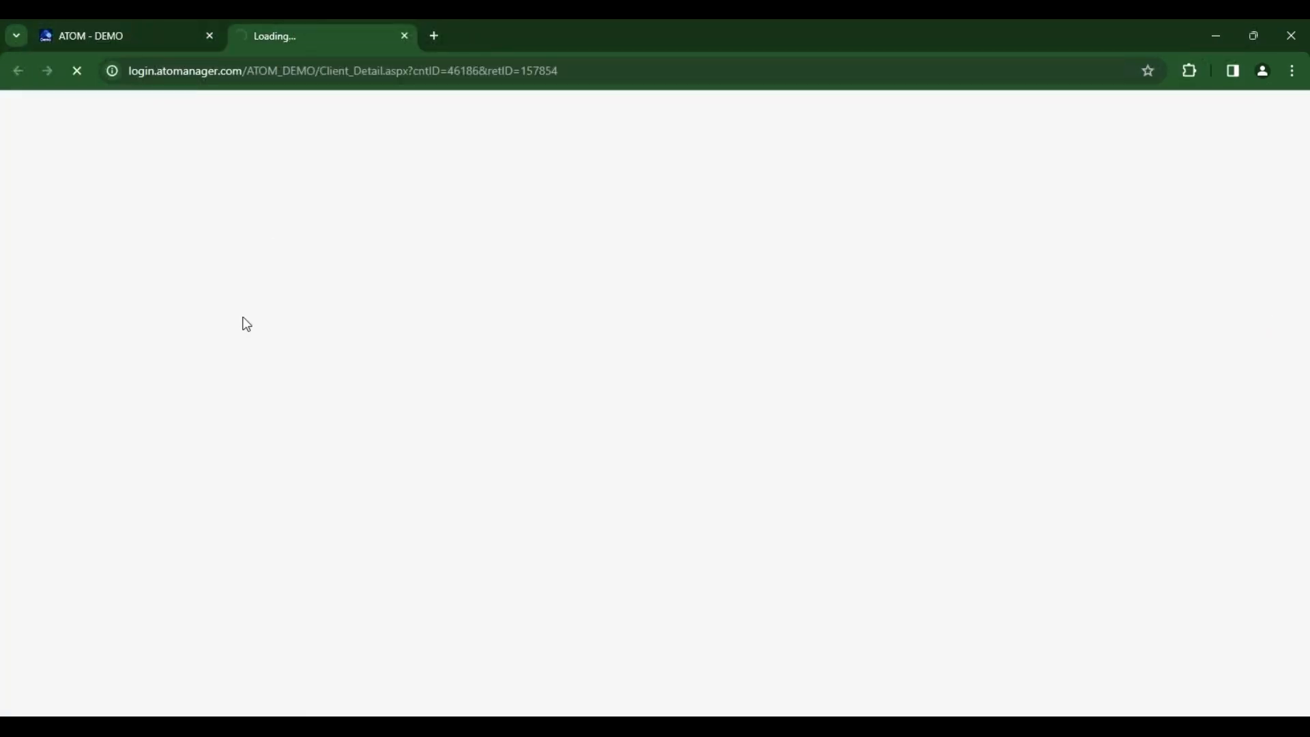
scroll(194, 366, "down", 3)
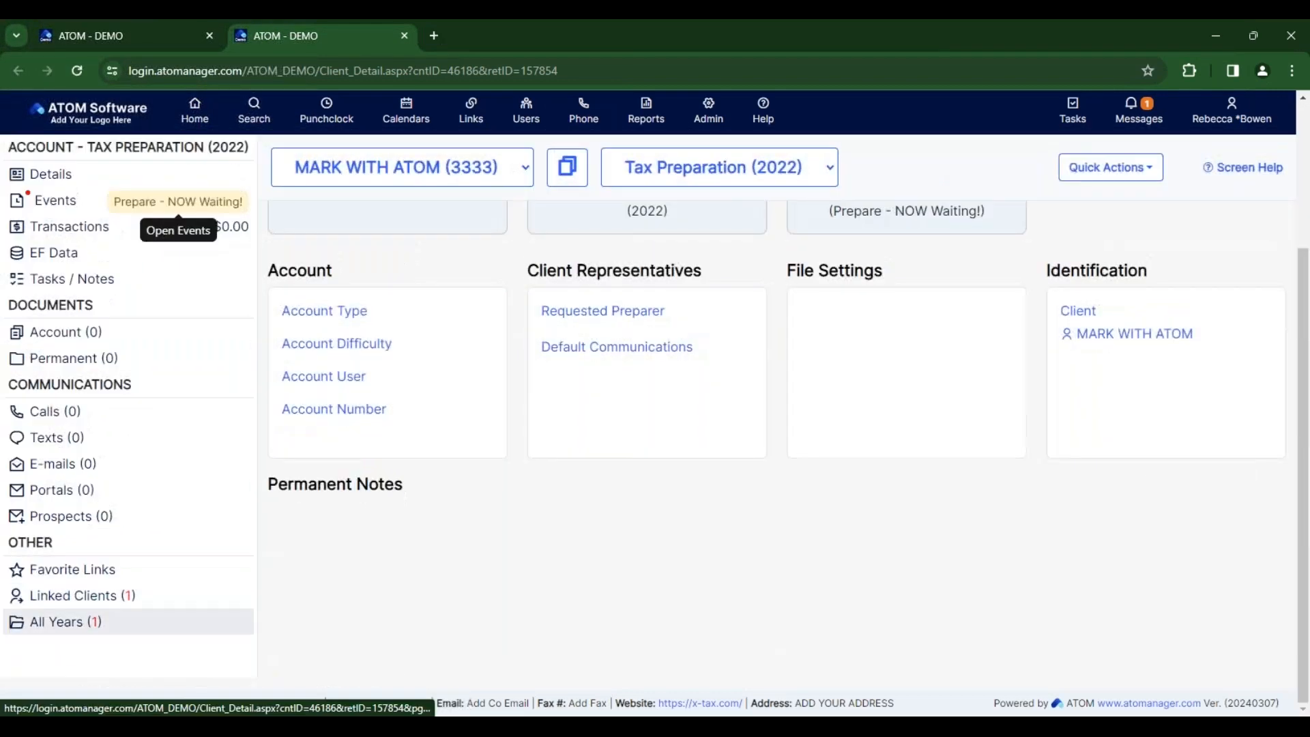
left_click(117, 596)
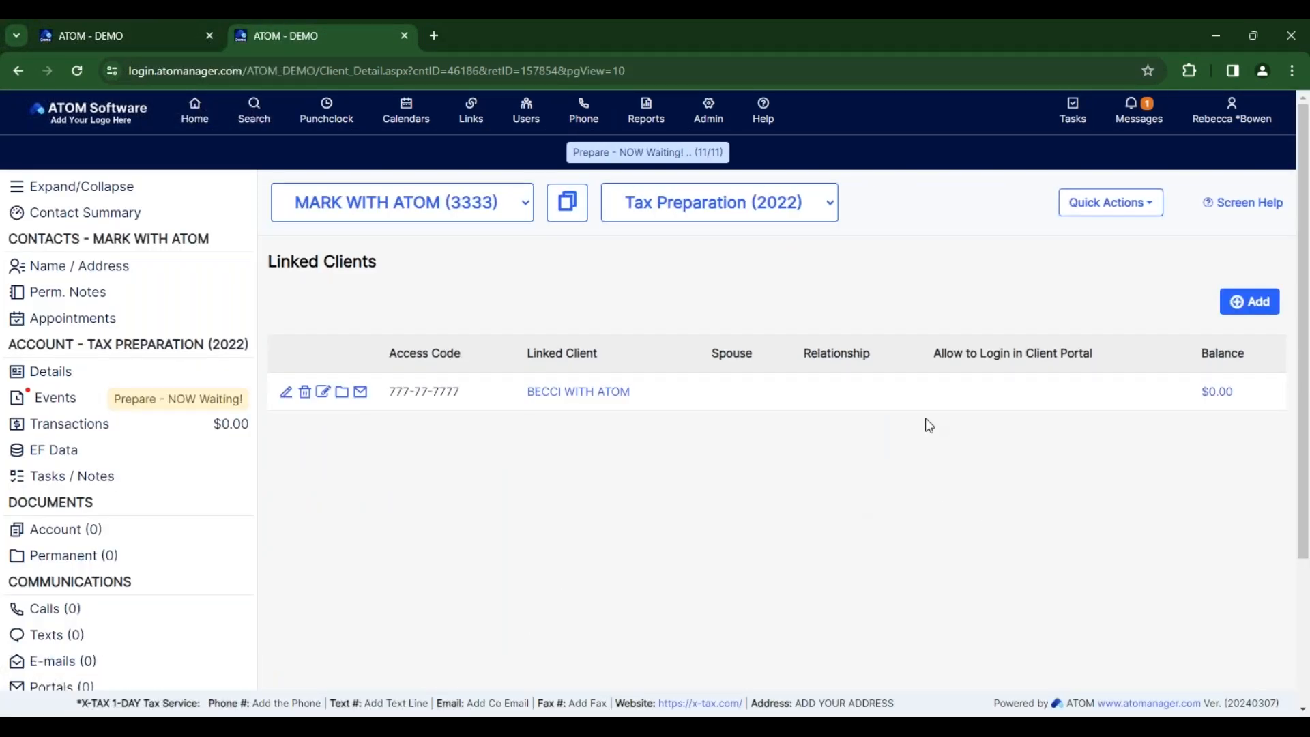
left_click(404, 36)
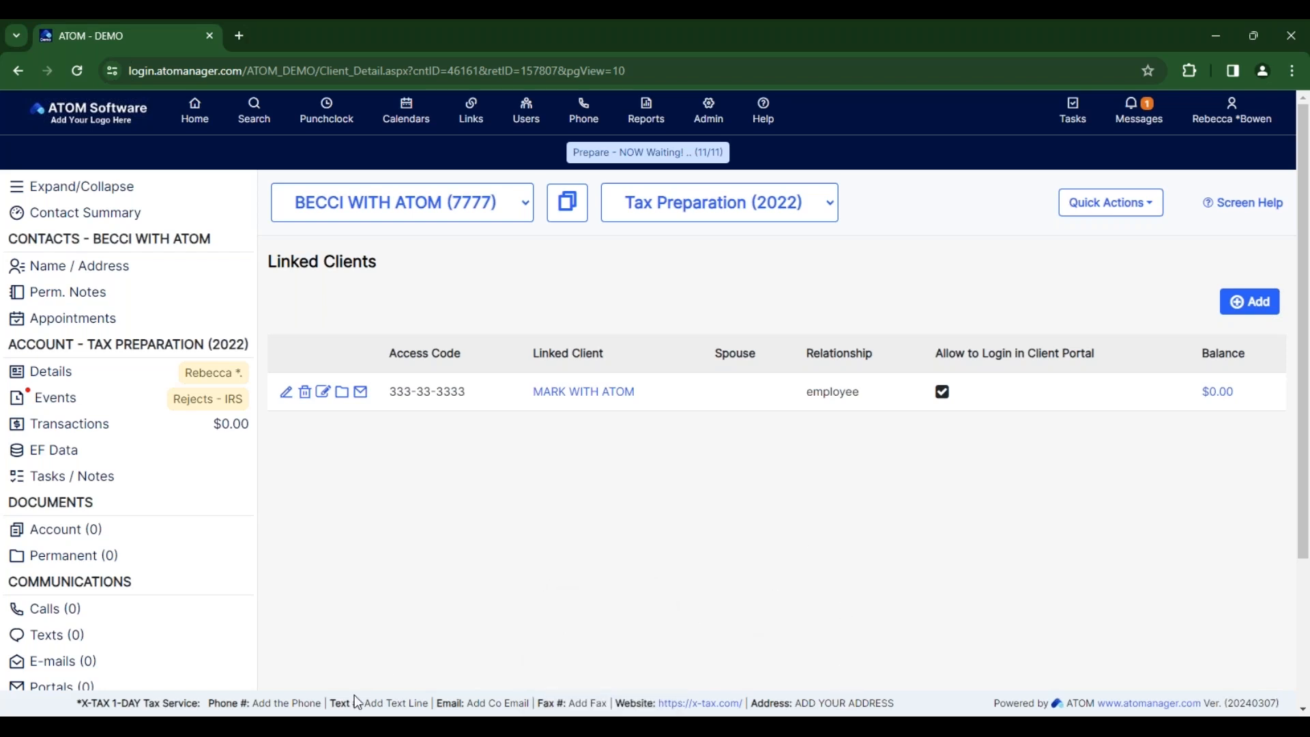
- Switch to the client portal browser window, view the clients available in its account selector, and return to the office record
mouse_move(354, 695)
left_click(437, 668)
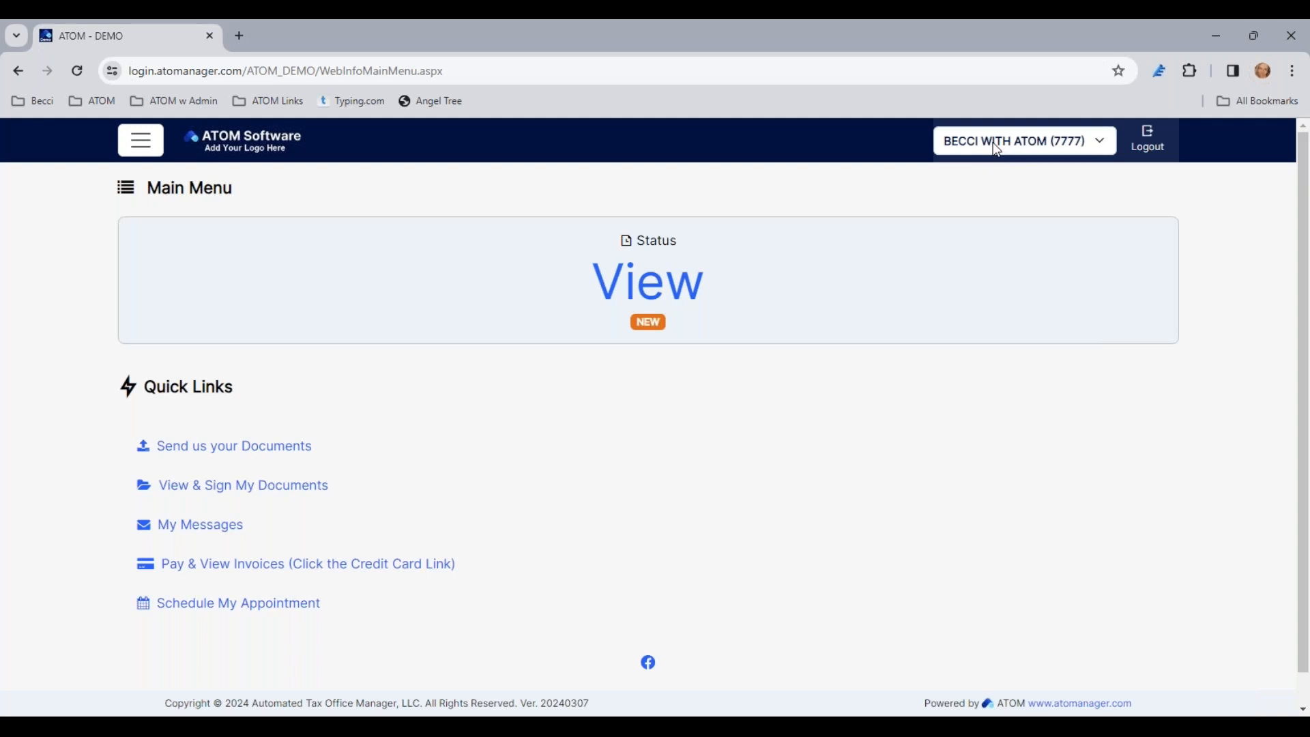
left_click(1101, 142)
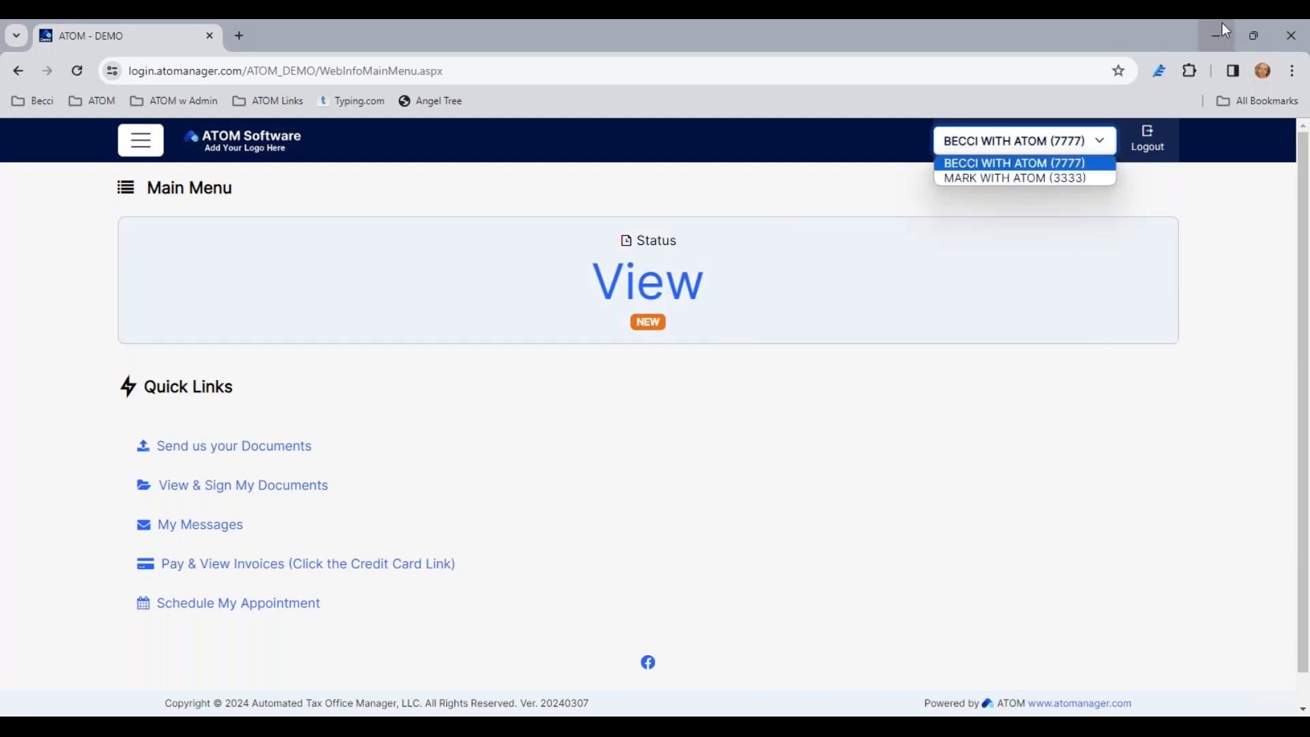
left_click(1219, 31)
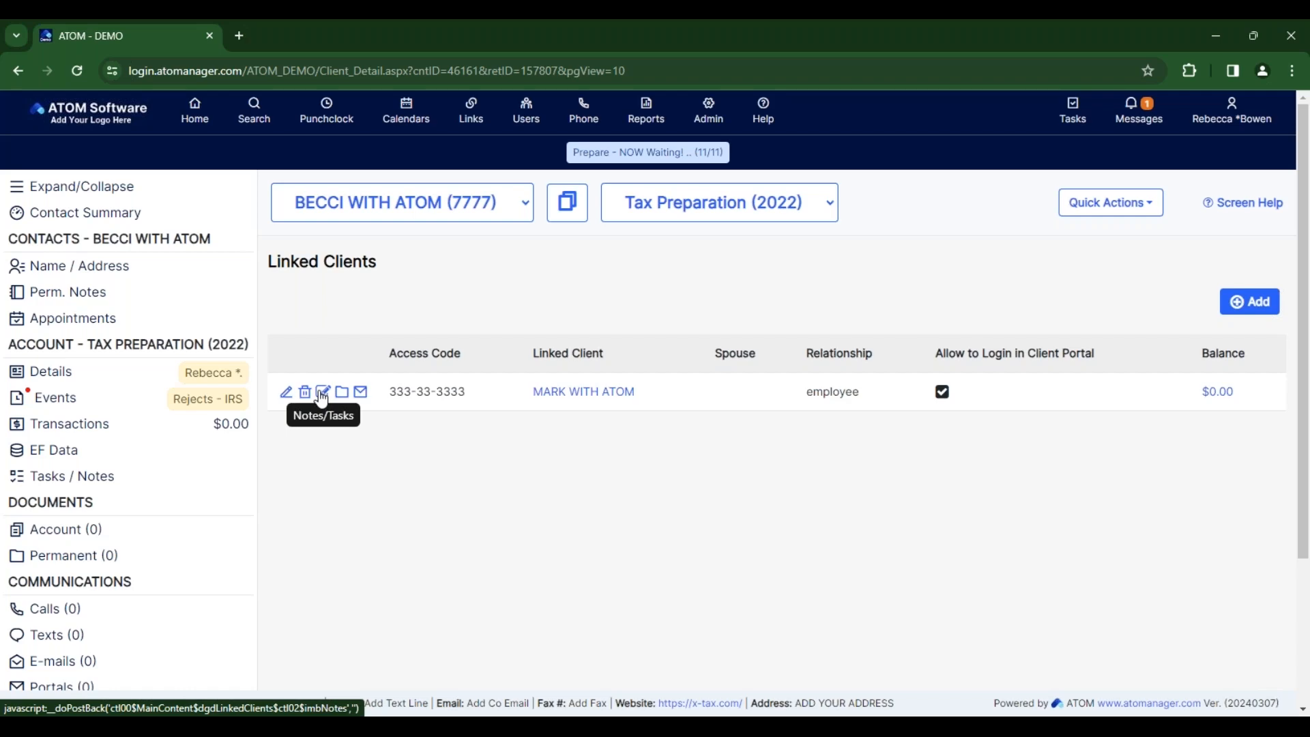
- Check the linked client's shortcuts for Notes/Tasks, Account Documents and portal messaging, returning to the Linked Clients list each time
left_click(323, 395)
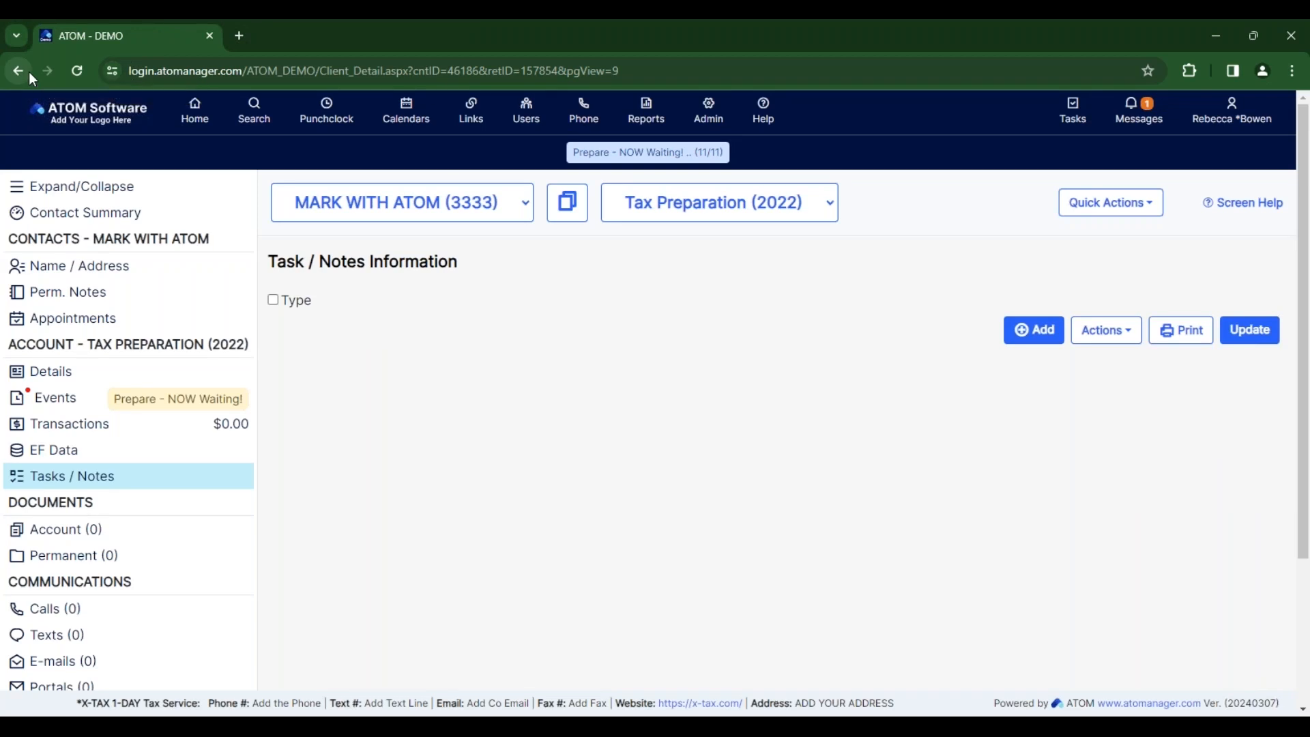
left_click(29, 73)
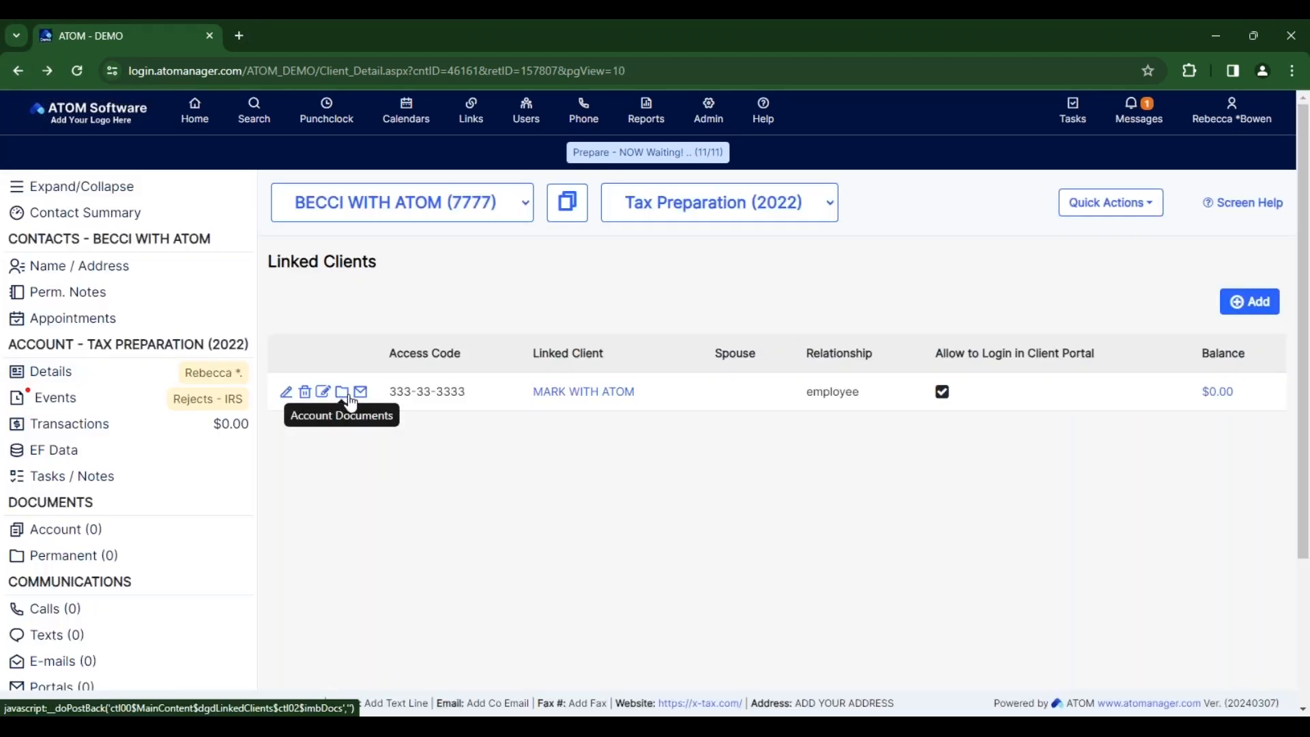
left_click(343, 395)
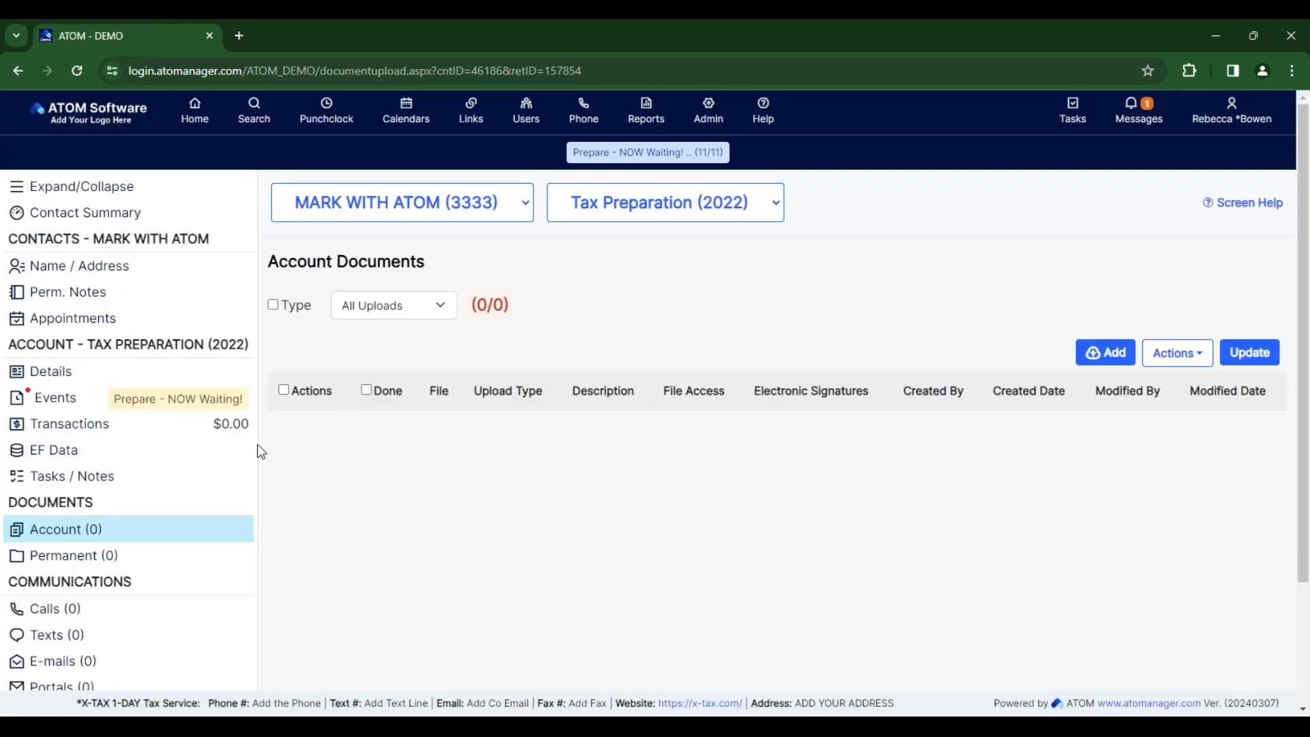
left_click(14, 71)
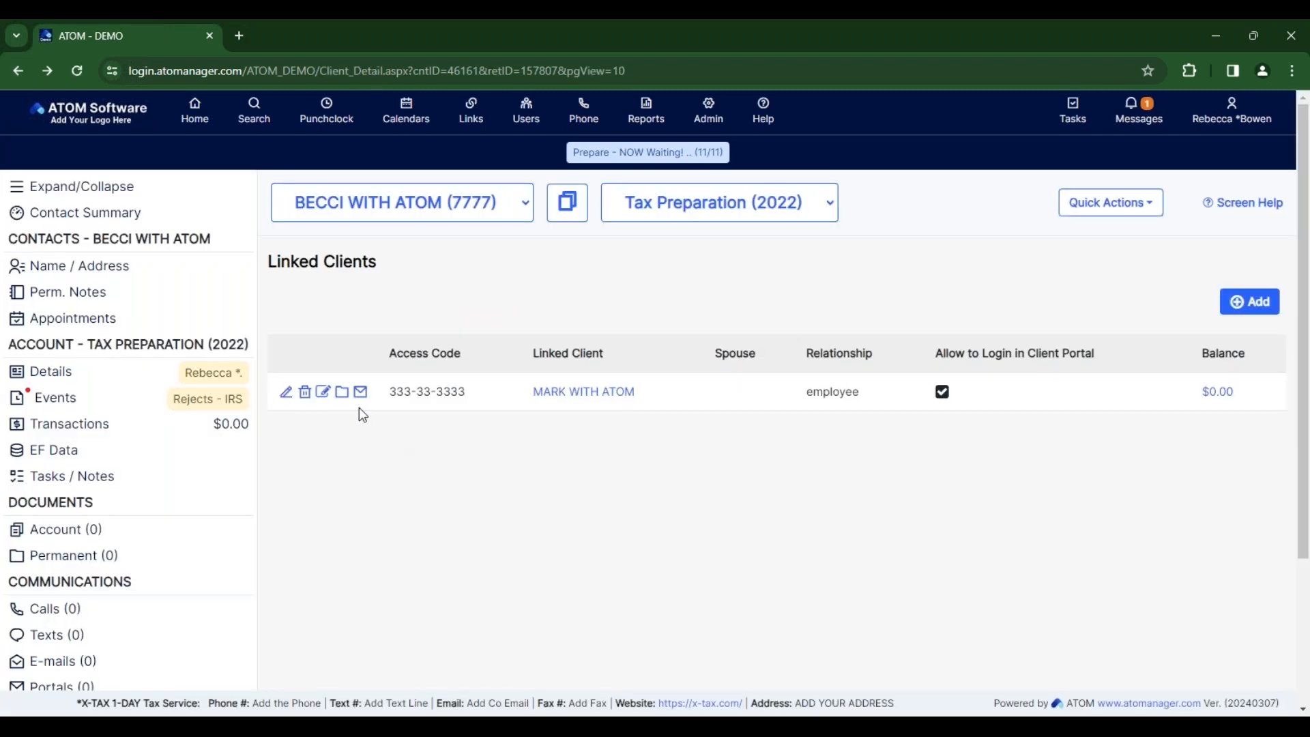
left_click(361, 392)
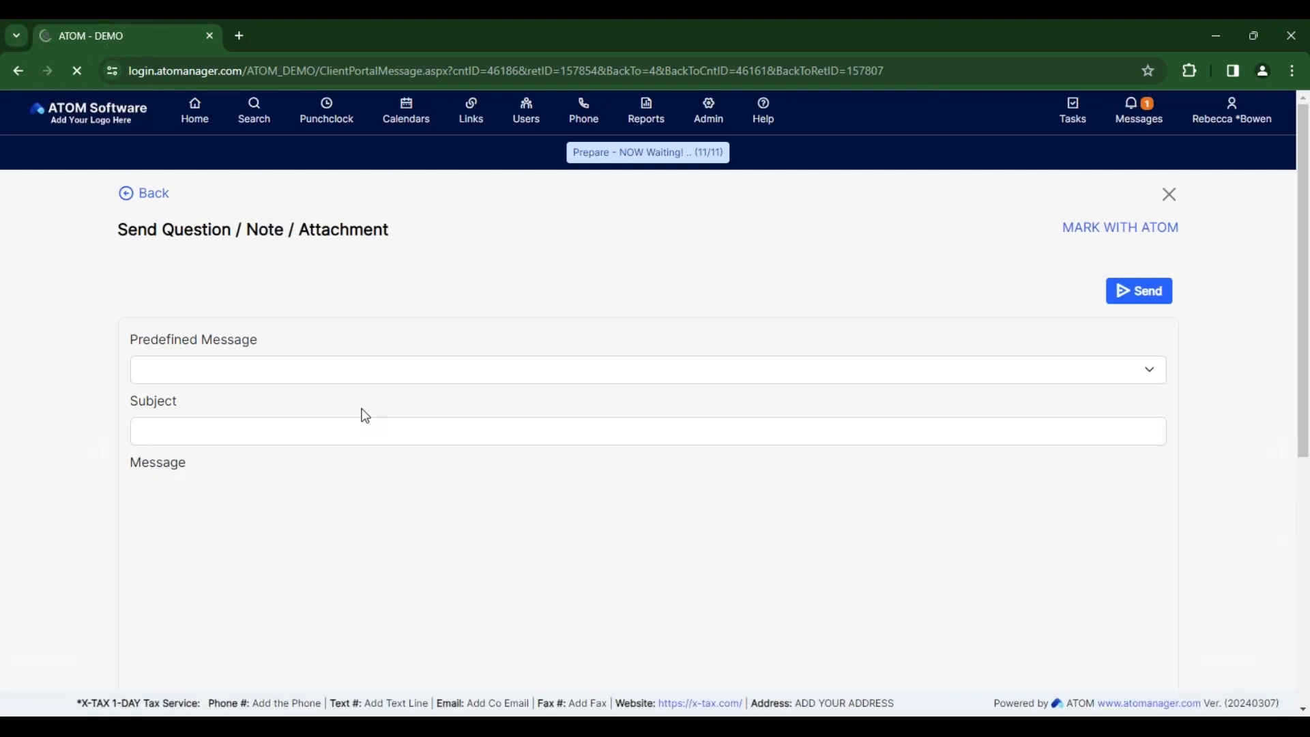
left_click(18, 72)
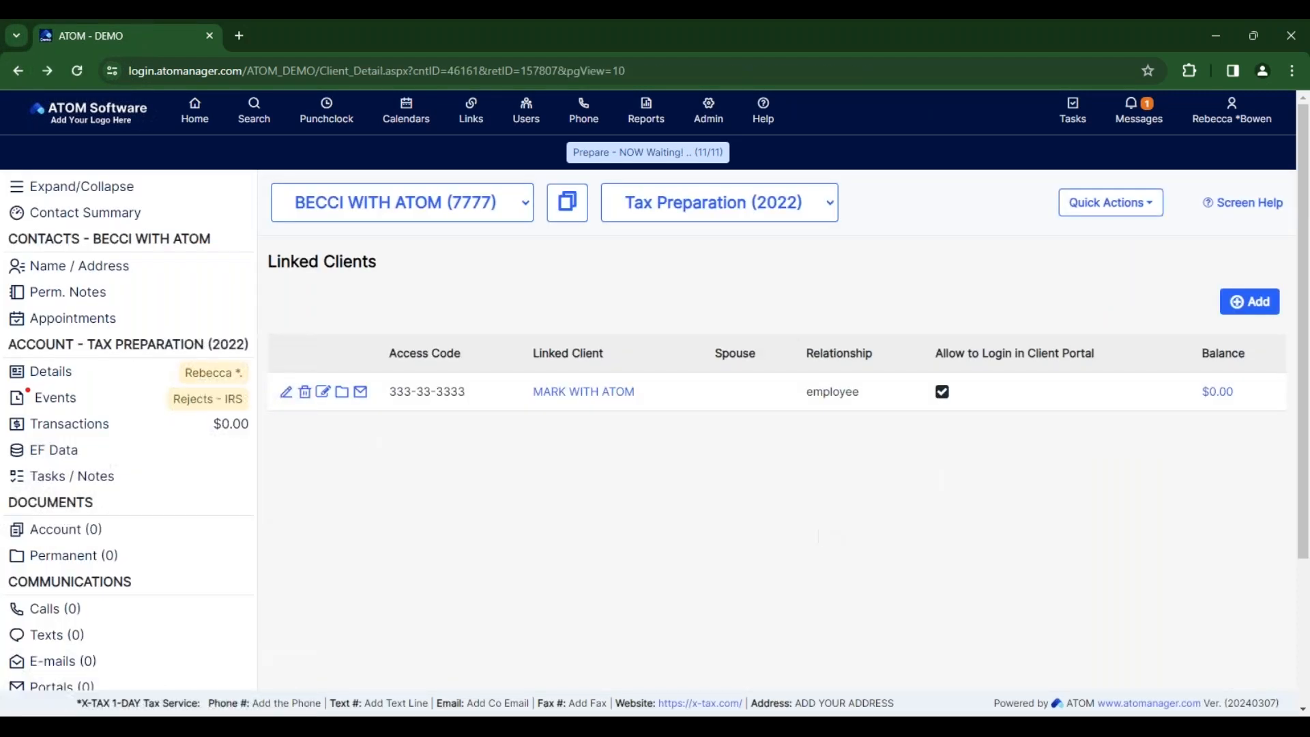